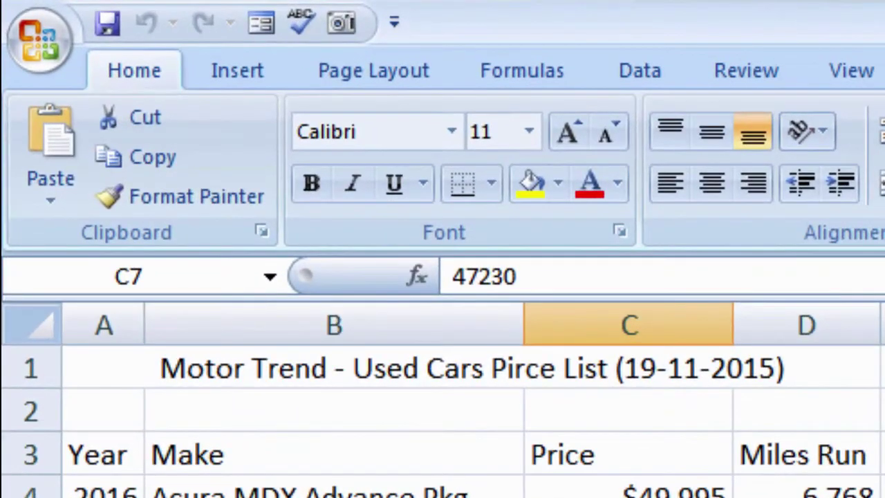
- Insert a PivotTable from Sheet1!$A$3:$D$18 on a new worksheet
click(250, 78)
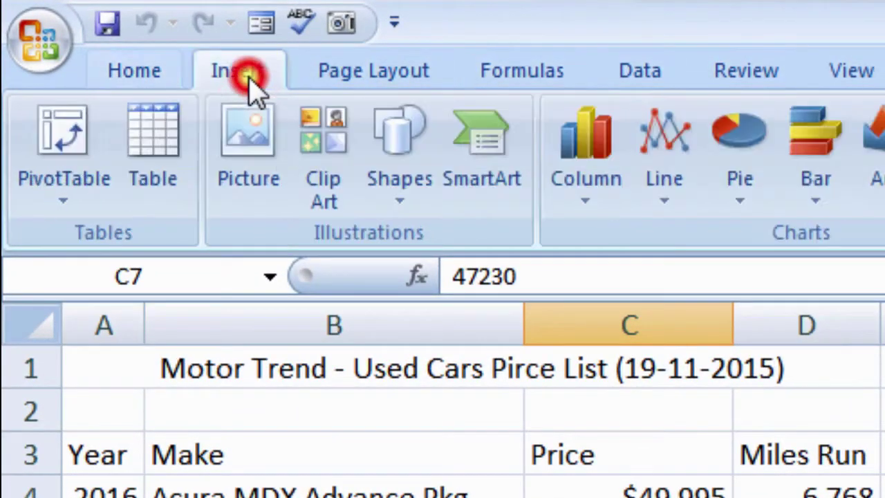
click(61, 149)
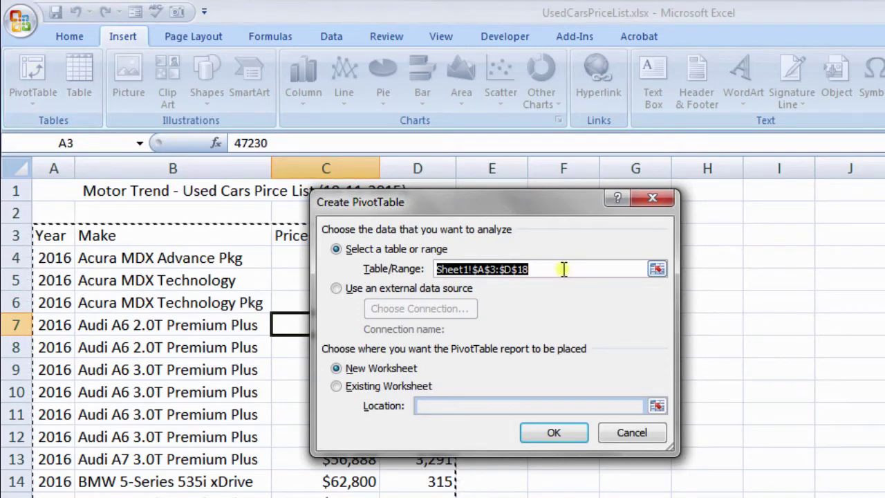
click(550, 431)
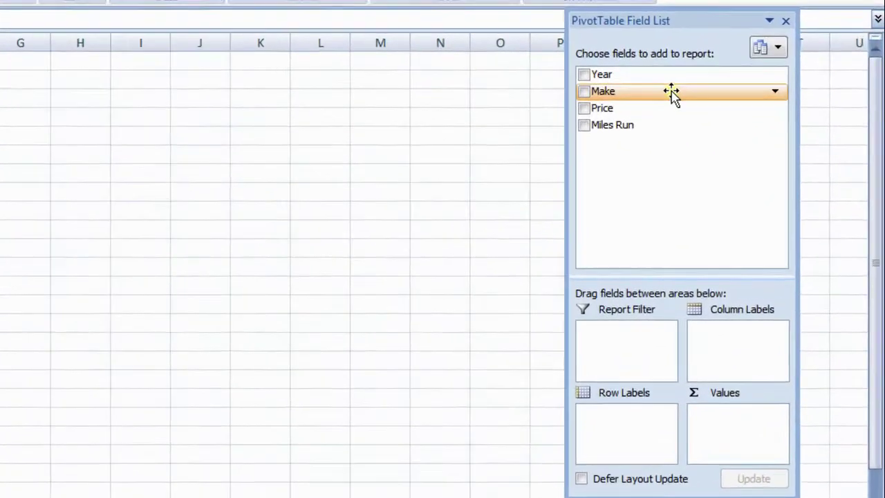
- Put Make in Row Labels and Price in Values to show Sum of Price per make
drag(671, 92, 624, 430)
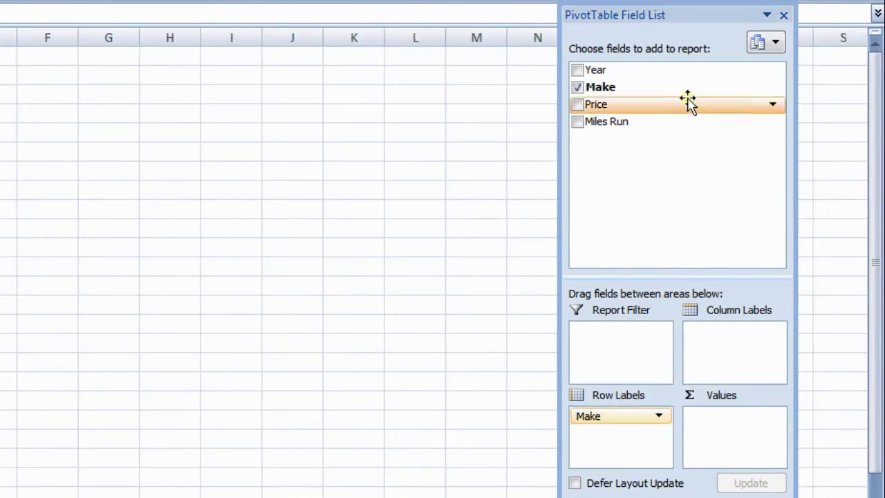
drag(687, 103, 738, 408)
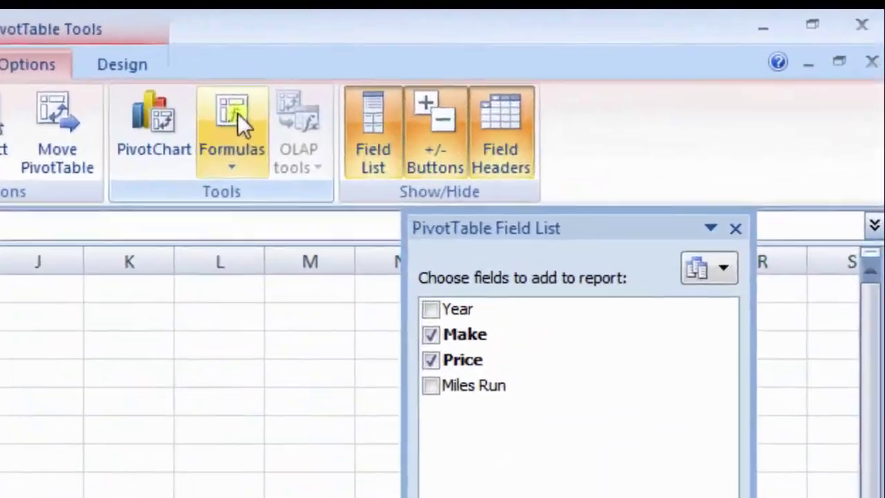
- Open Insert Calculated Field and name the new field Discount, replacing Field1
click(586, 53)
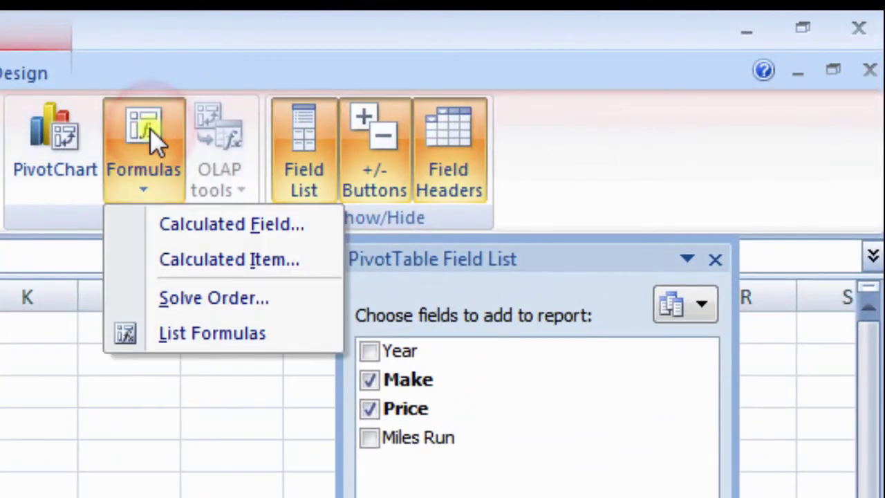
click(301, 223)
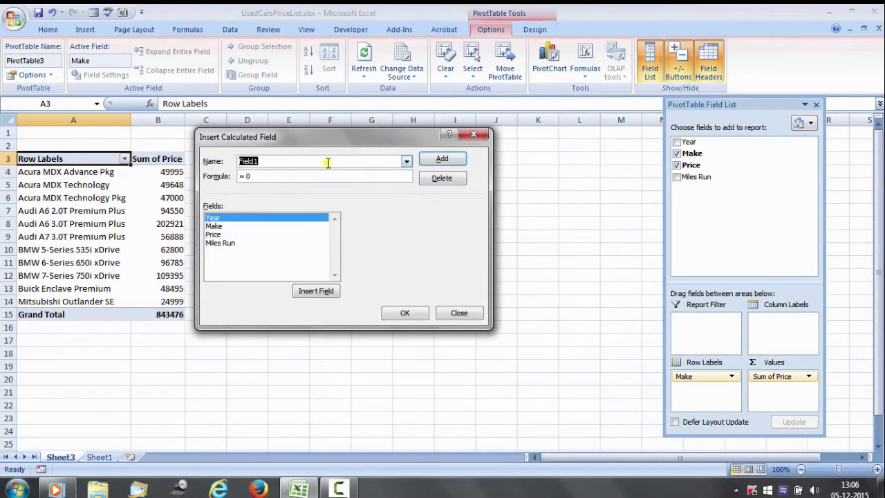
click(328, 162)
key(BackSpace)
key(BackSpace)
key(BackSpace)
key(BackSpace)
key(BackSpace)
key(BackSpace)
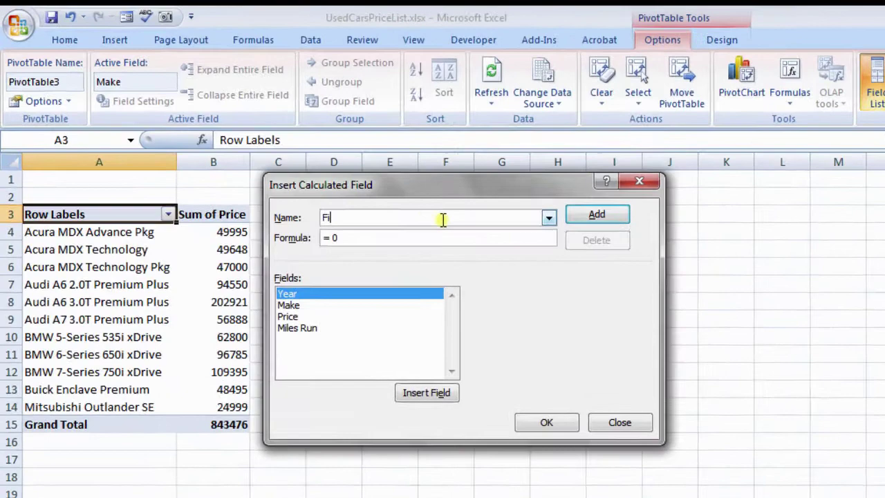
text(D)
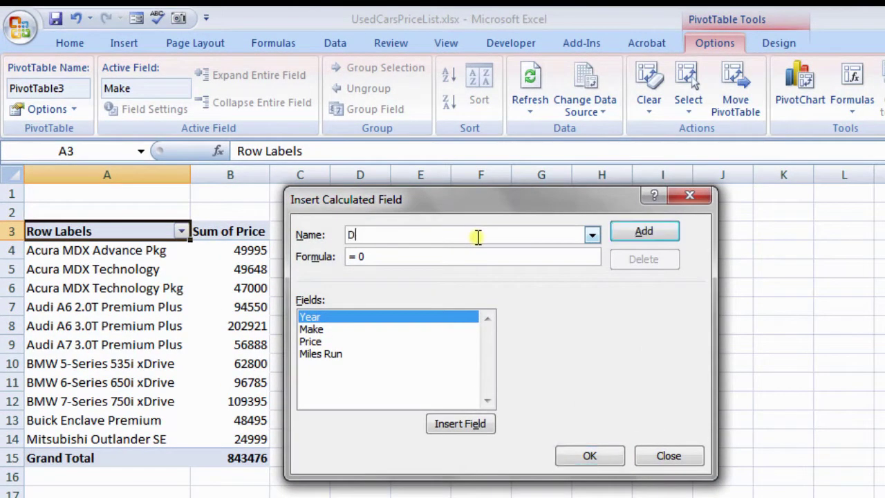
text(iscount)
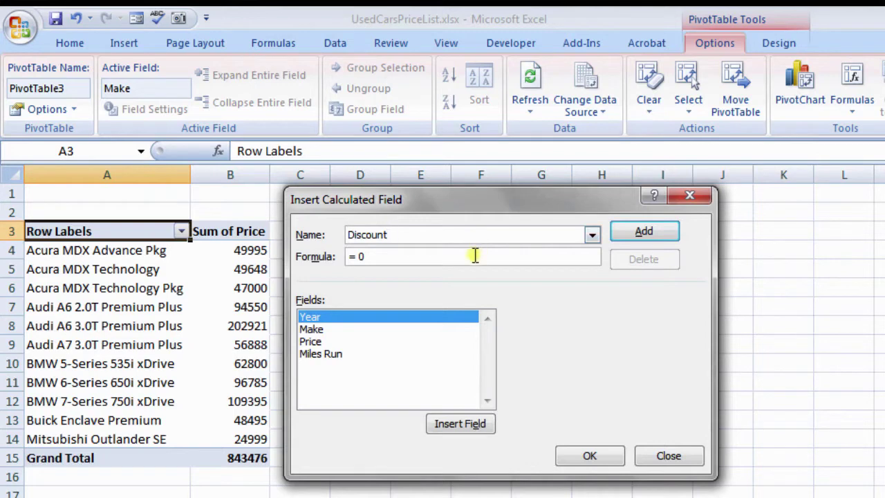
click(475, 256)
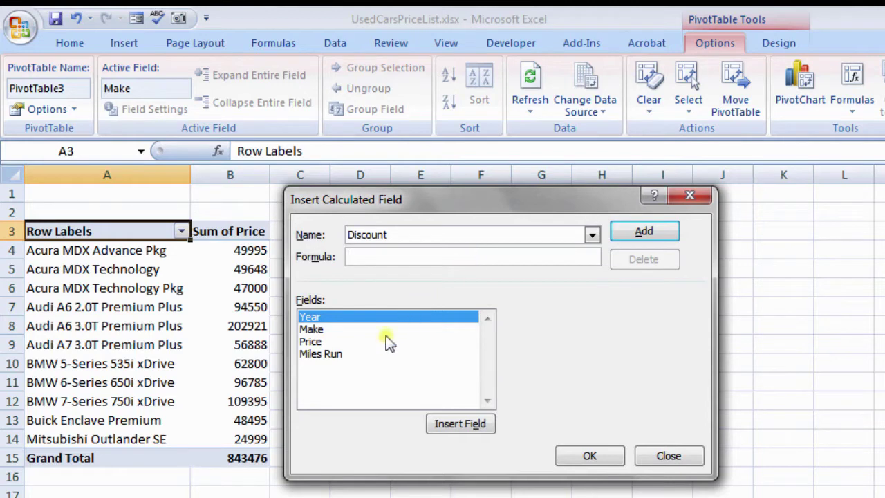
- Set the Discount formula to =Price*0.10 and add it as Sum of Discount
click(312, 343)
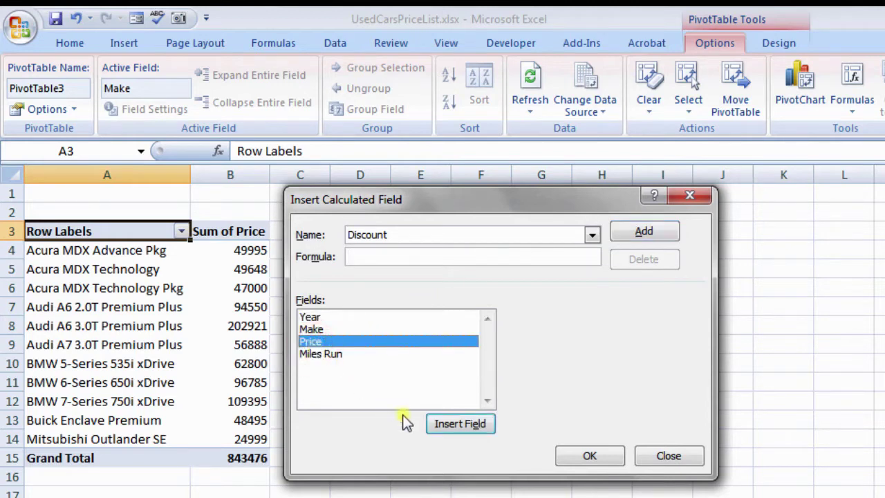
click(466, 425)
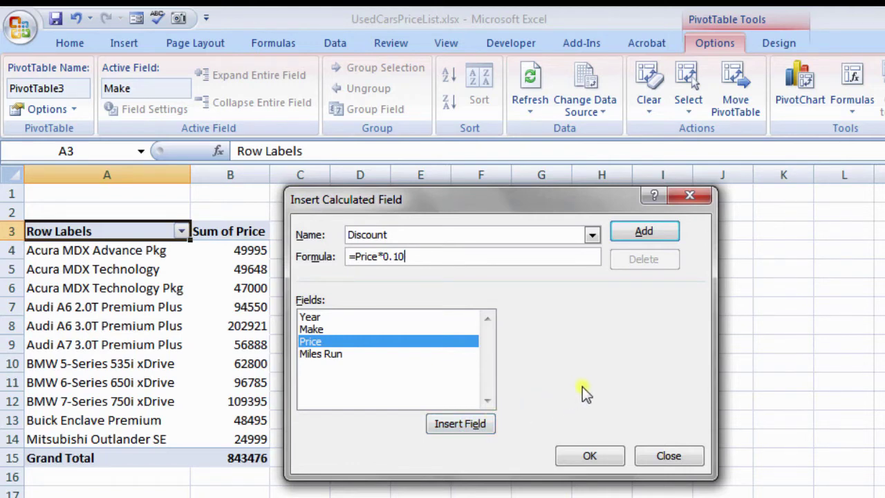
click(593, 459)
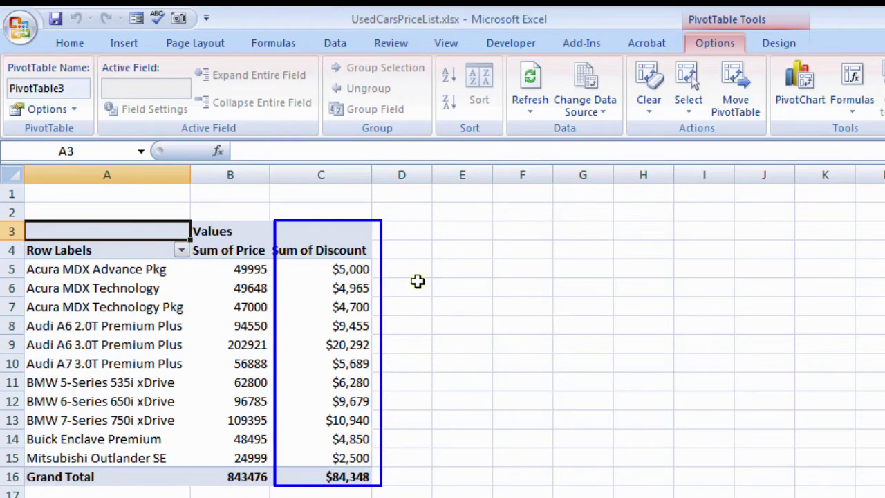
- Reopen Insert Calculated Field from Options > Formulas for a second field
mouse_move(344, 269)
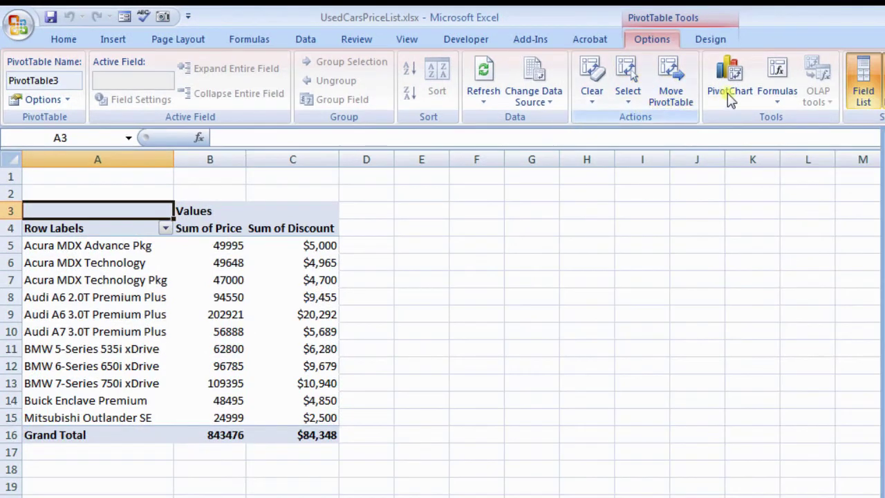
click(795, 78)
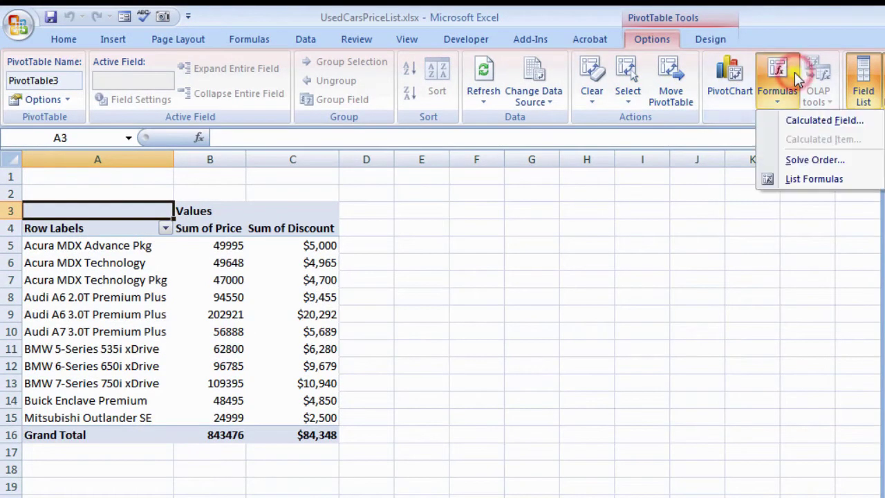
click(814, 122)
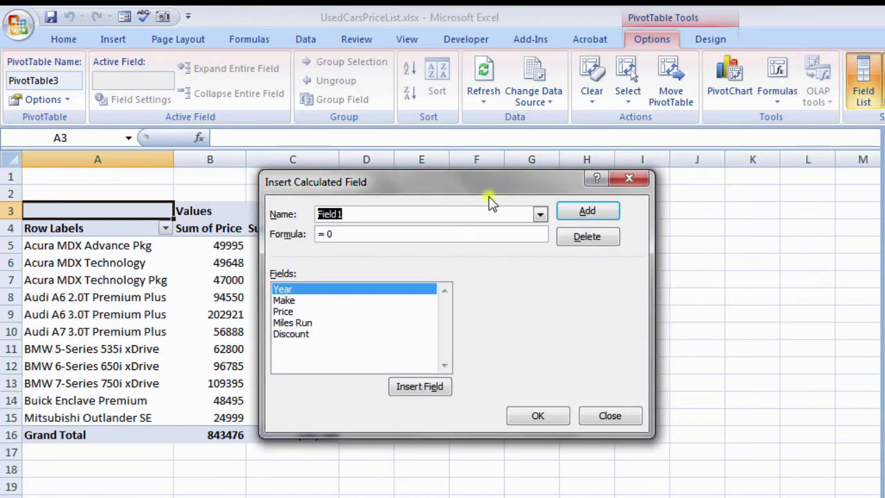
- Create the Offer Price calculated field with formula =Price- Discount
click(421, 212)
key(BackSpace)
key(BackSpace)
key(BackSpace)
key(BackSpace)
key(BackSpace)
key(BackSpace)
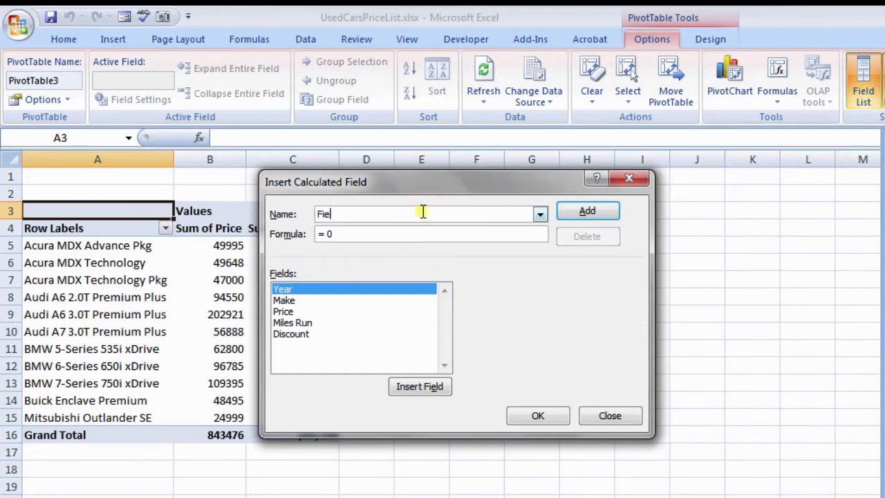
text(Offer Pric)
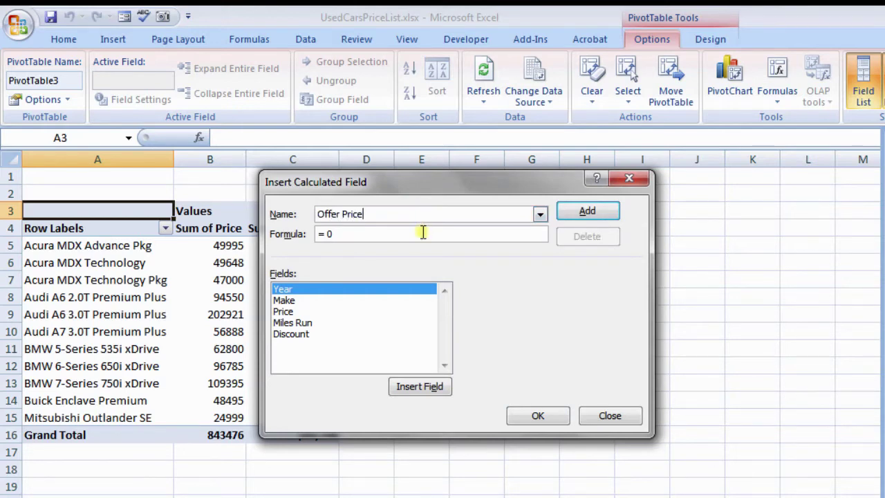
click(423, 233)
click(280, 311)
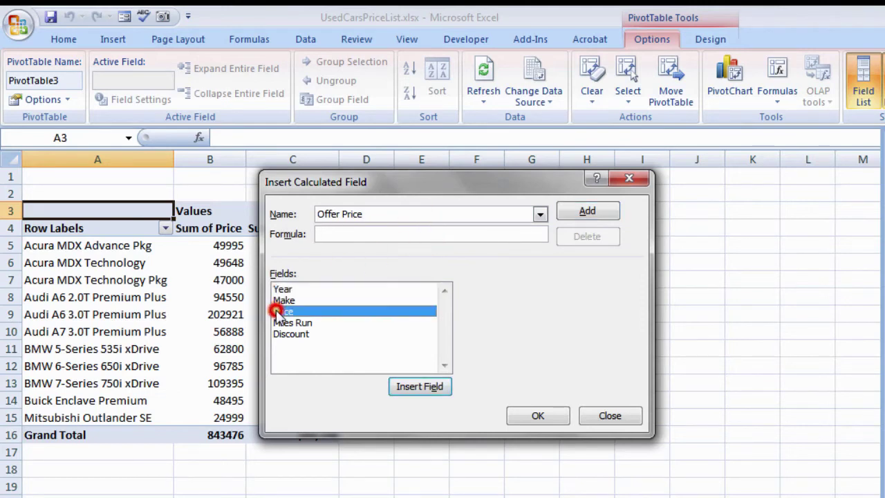
click(408, 387)
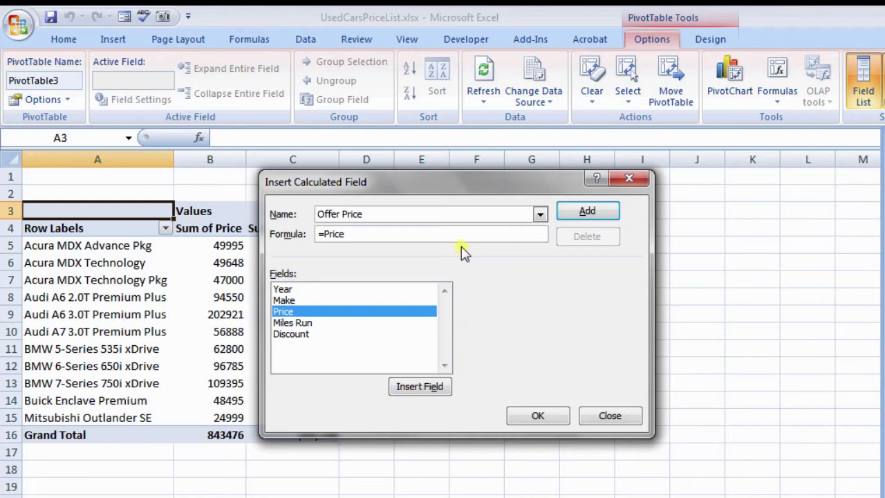
text(-)
click(304, 337)
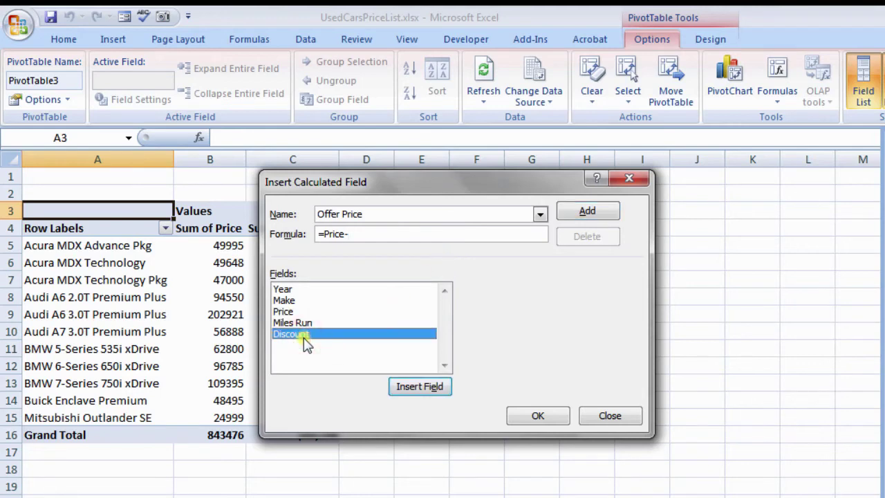
click(416, 388)
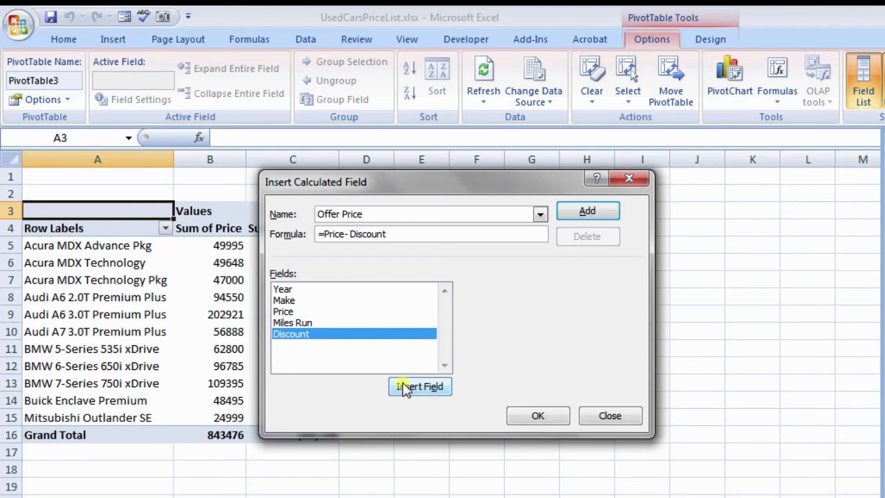
click(534, 417)
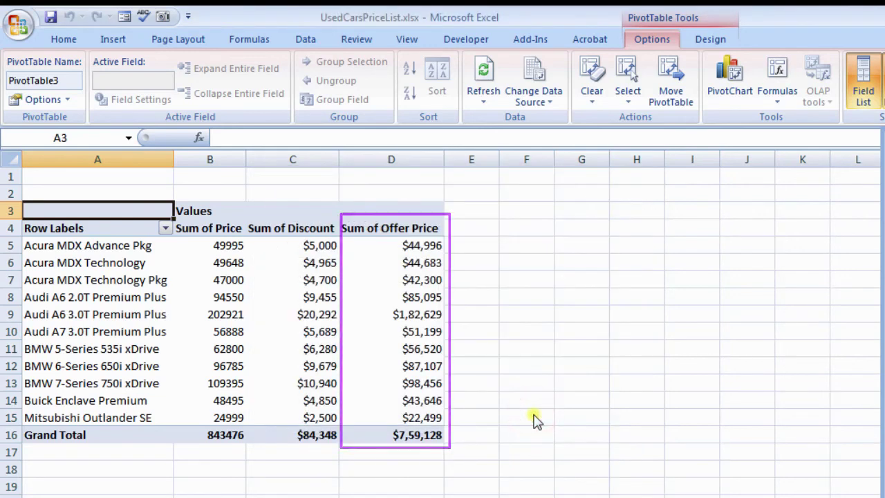